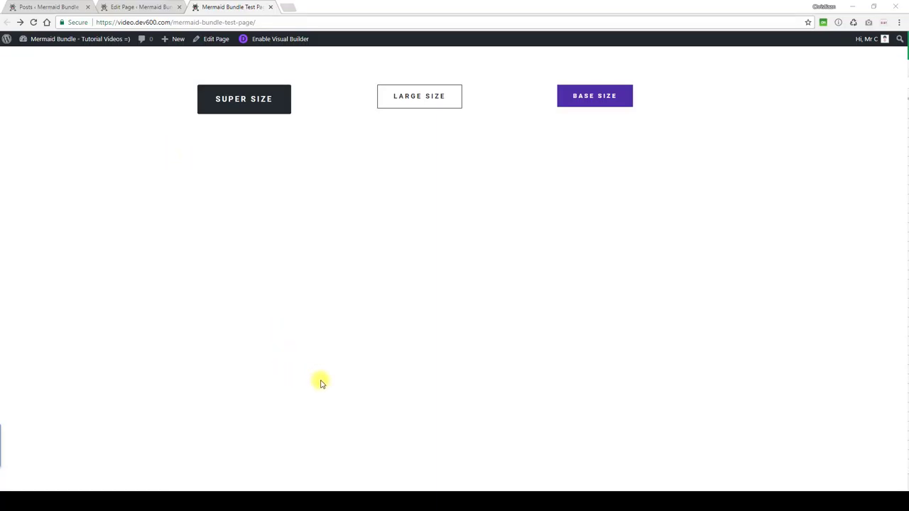
- Show the NEW_master CSS file in Notepad++ with its BUTTONS section and Large Size Button rules
key(alt+Tab)
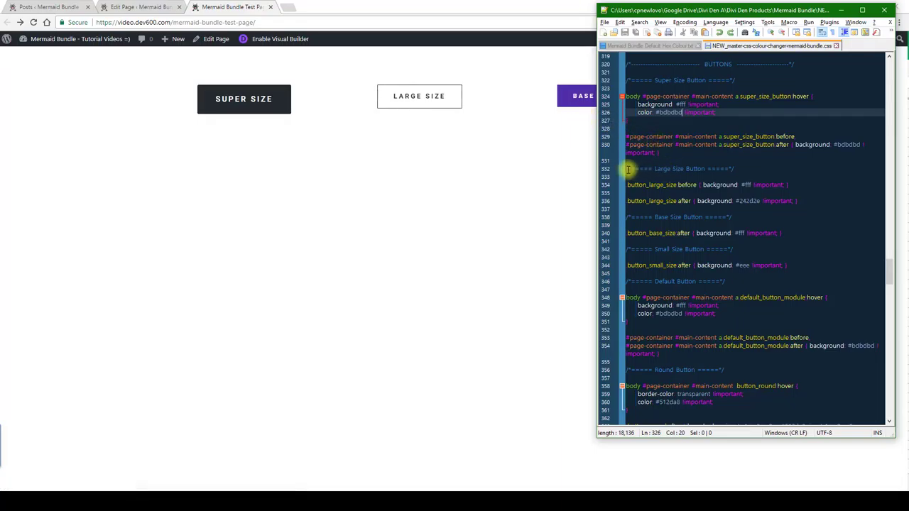
- Insert the saved Super Size Button module from the library into the empty first column
click(213, 10)
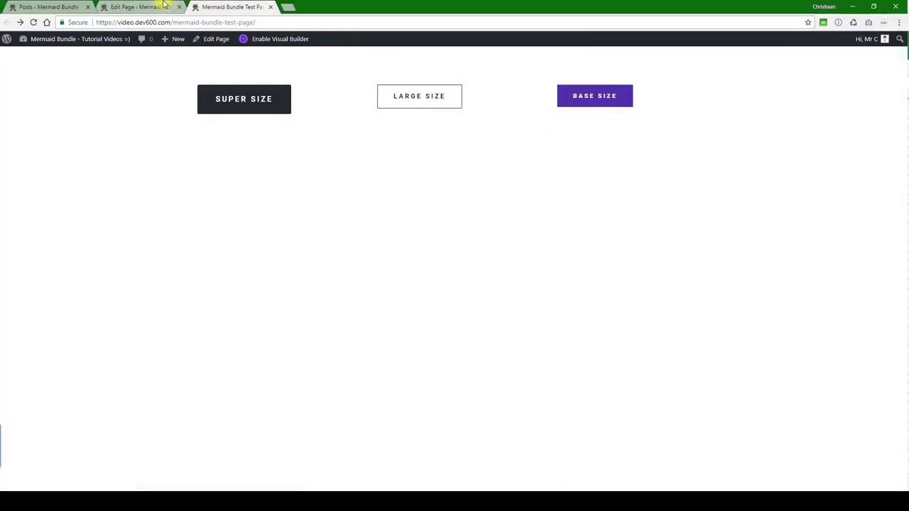
click(166, 7)
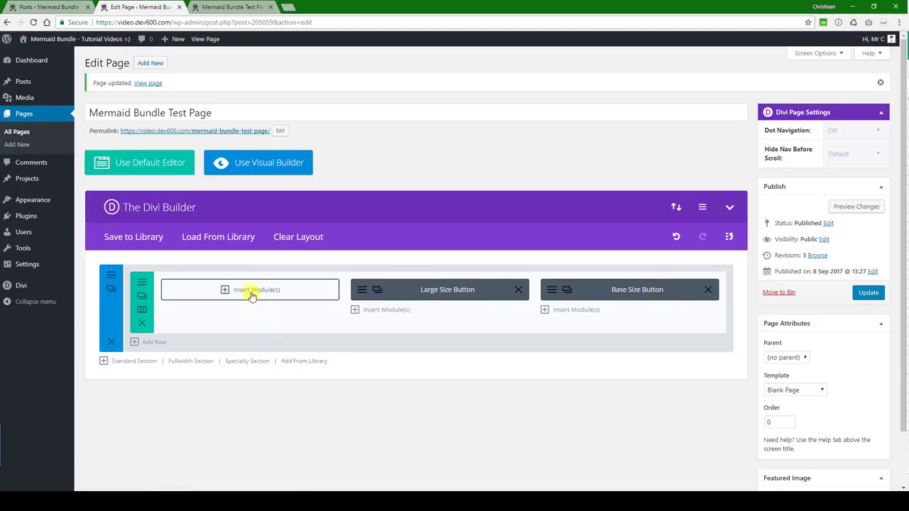
click(226, 291)
click(363, 118)
scroll(414, 211, down, 15)
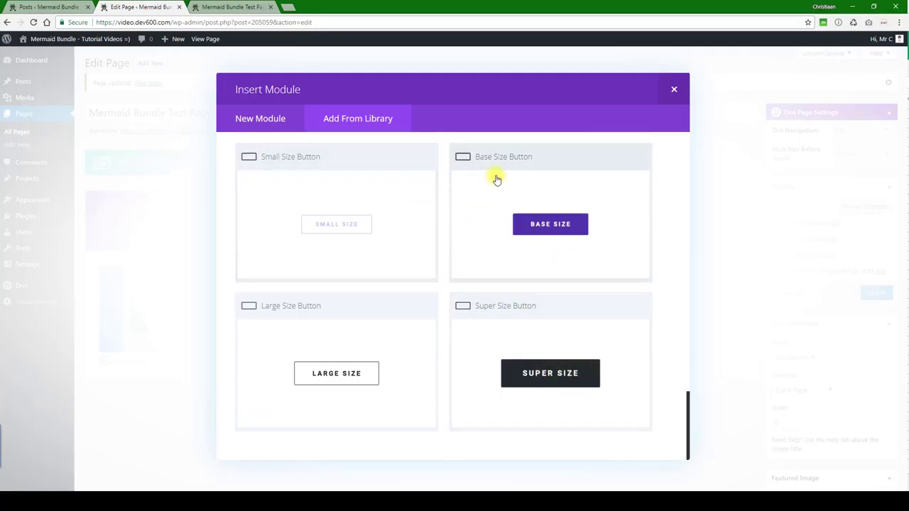
scroll(499, 178, up, 3)
scroll(518, 249, down, 2)
scroll(538, 268, down, 1)
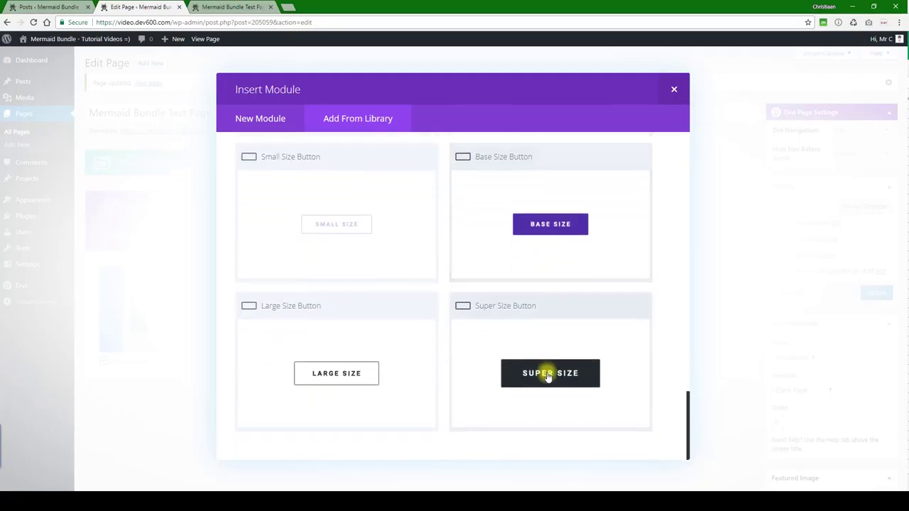
click(544, 371)
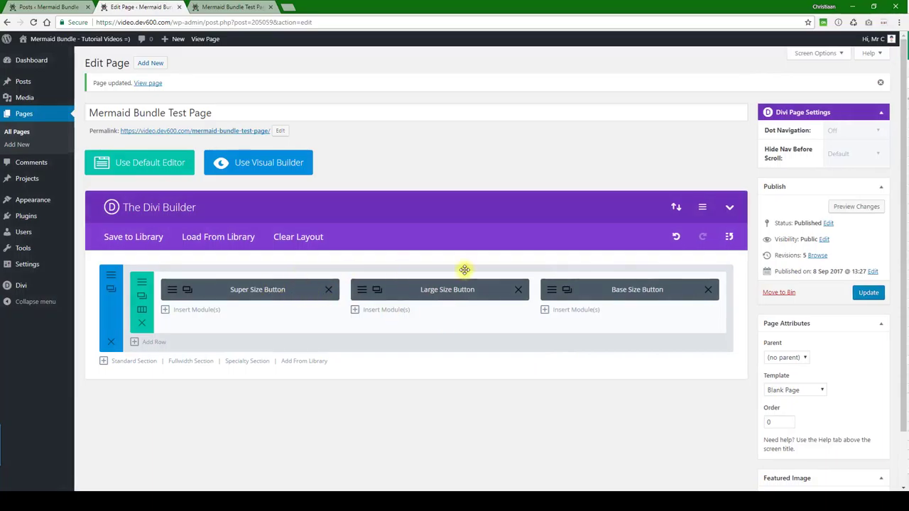
- Update the page and view the Super, Large and Base buttons on the live test page
click(869, 293)
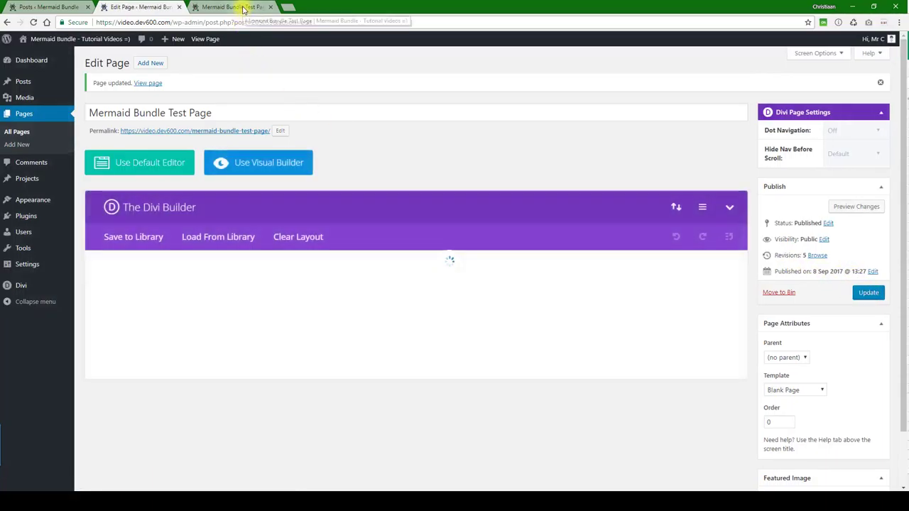
click(243, 8)
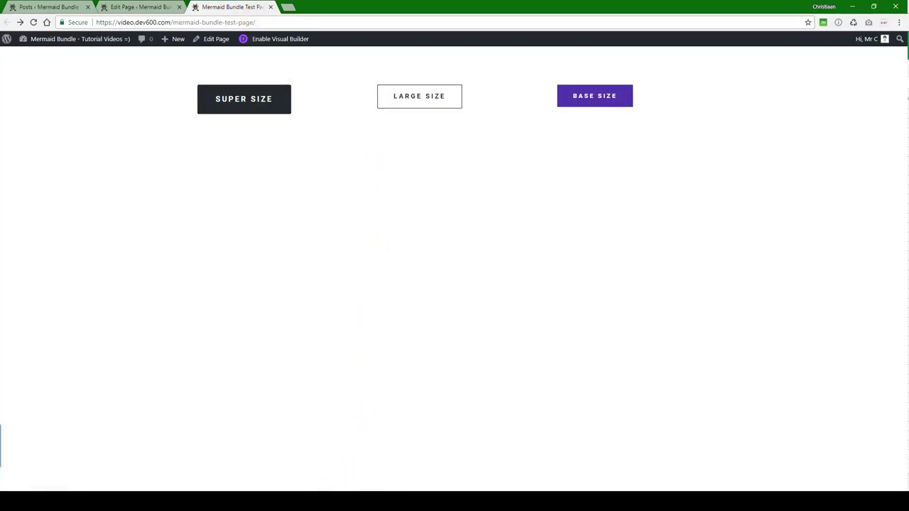
key(alt+Tab)
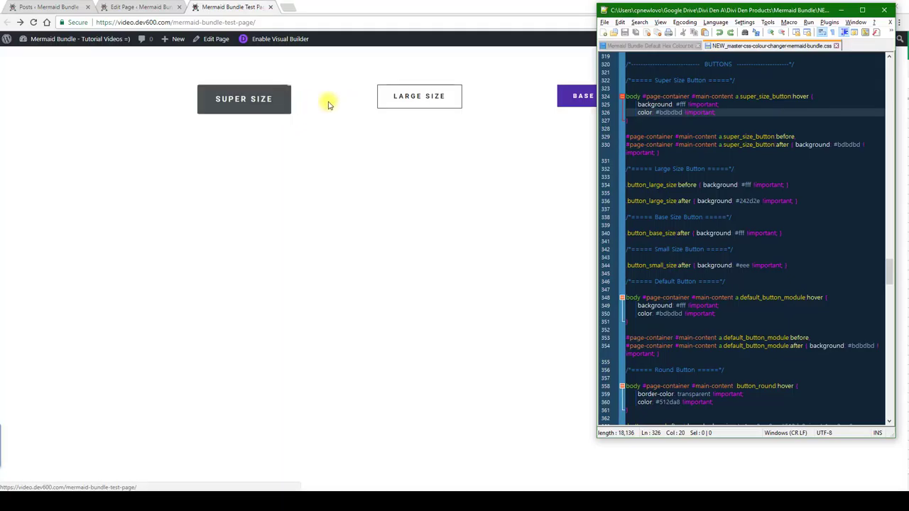
- Copy mint green a1fb9c and paste it over the Super Size hover and after colours
click(650, 45)
click(630, 161)
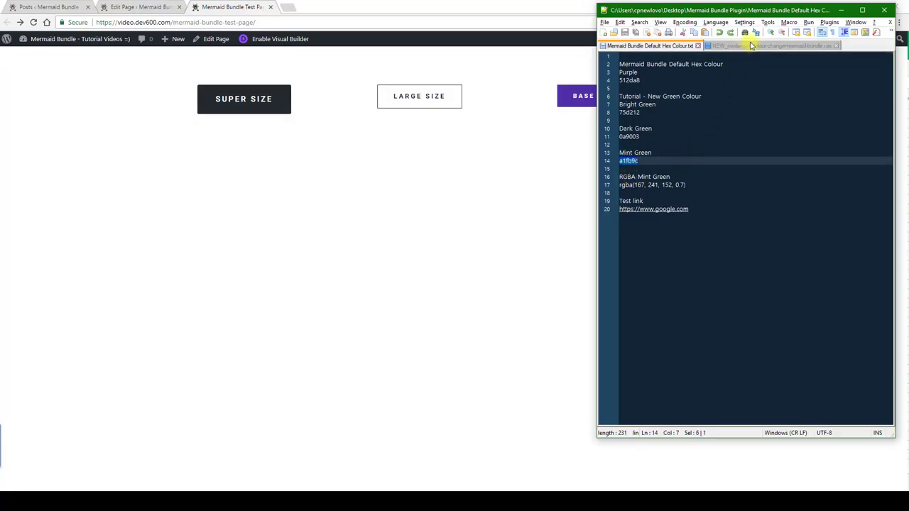
click(748, 45)
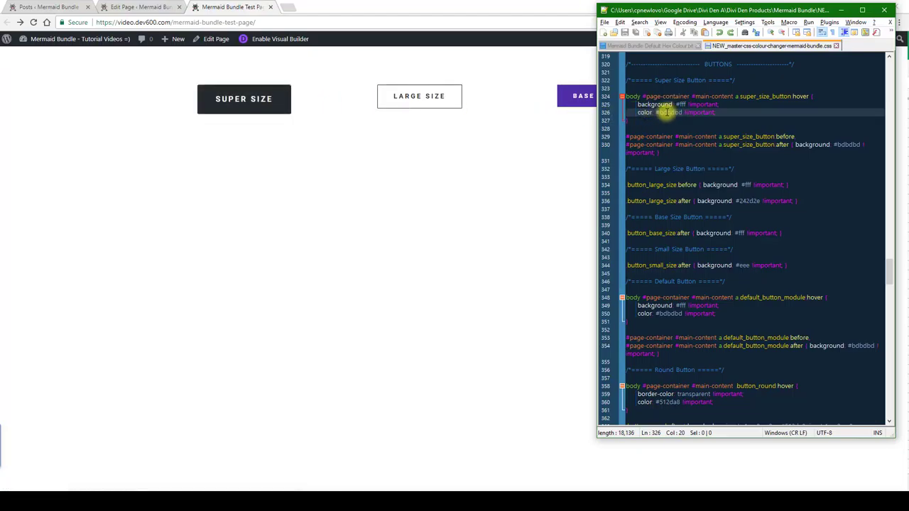
double_click(667, 113)
text(a1fb9c)
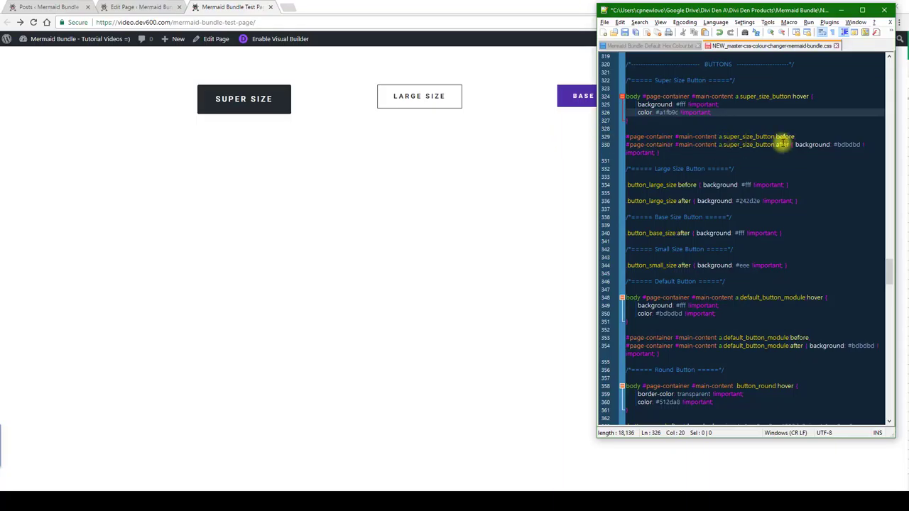
click(849, 145)
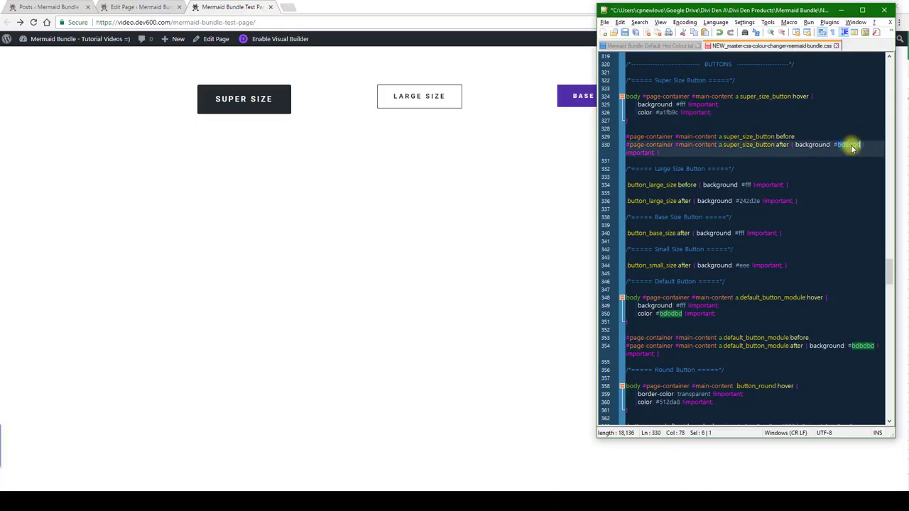
text(a1fb9c)
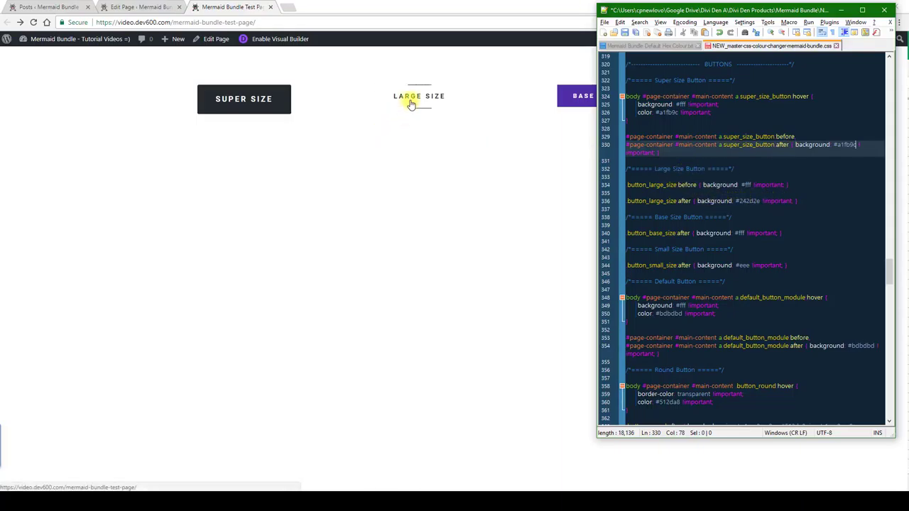
- Replace the Large and Base size background colours with a1fb9c and select lines 320–340
click(750, 202)
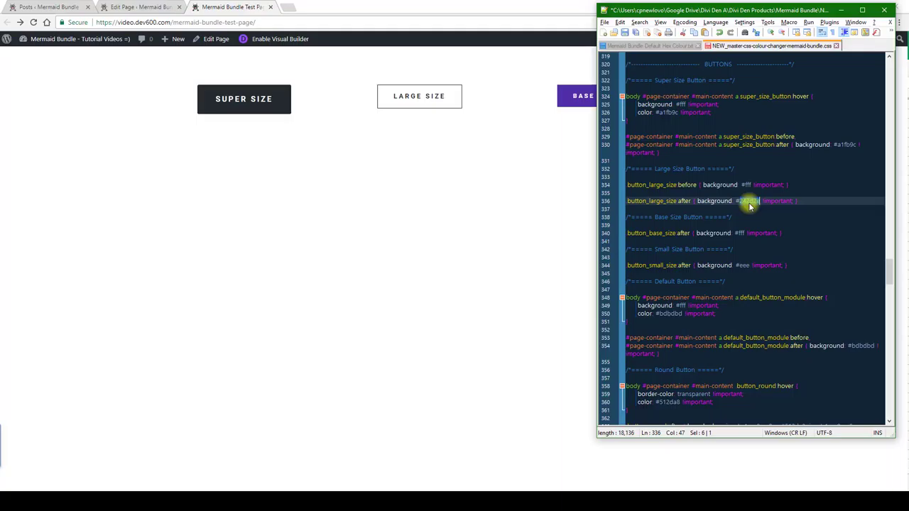
text(a1fb9c)
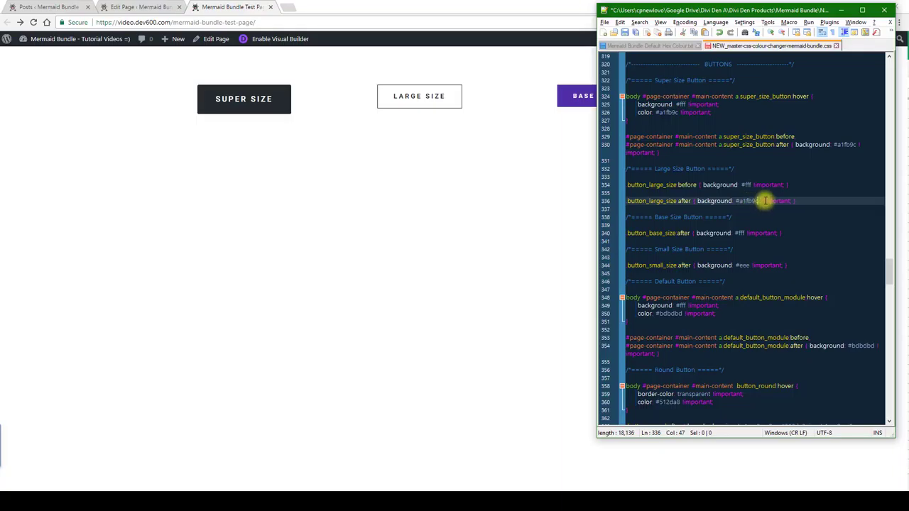
click(742, 234)
text(a1fb9c)
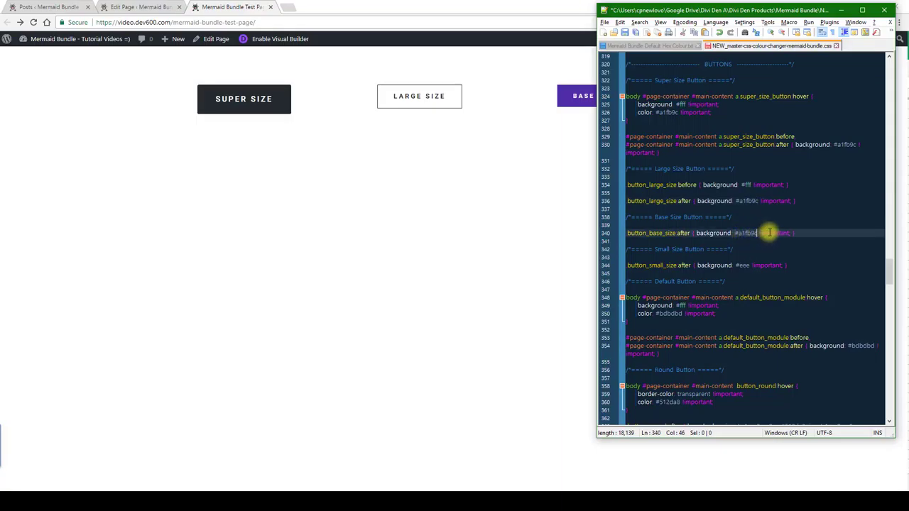
drag(801, 234, 638, 79)
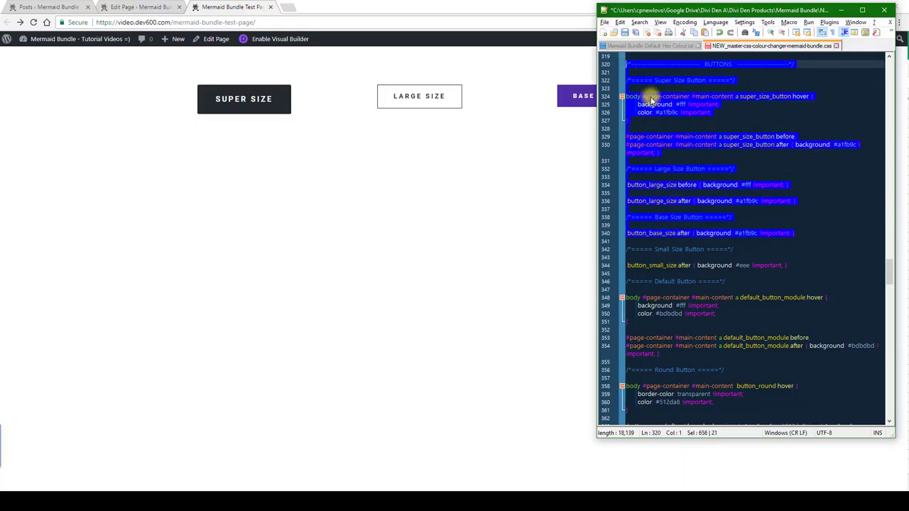
- Paste the copied button CSS into the Divi Builder Settings Custom CSS and save it
click(151, 6)
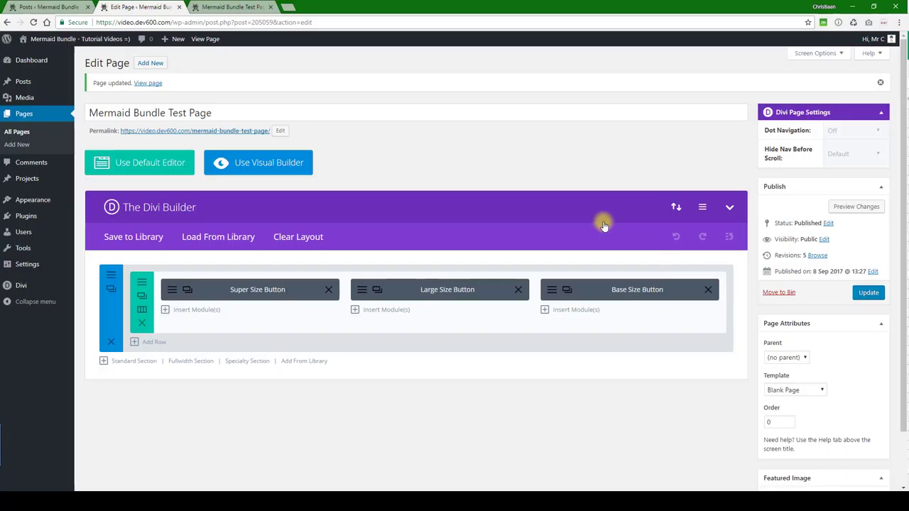
click(699, 208)
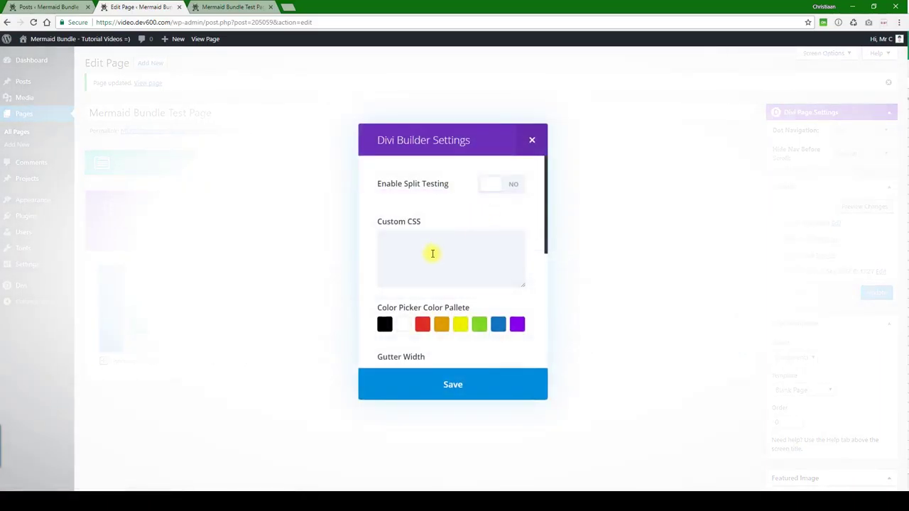
click(433, 251)
text(.button_base_size:after { background: #a1fb9c !important; })
click(457, 377)
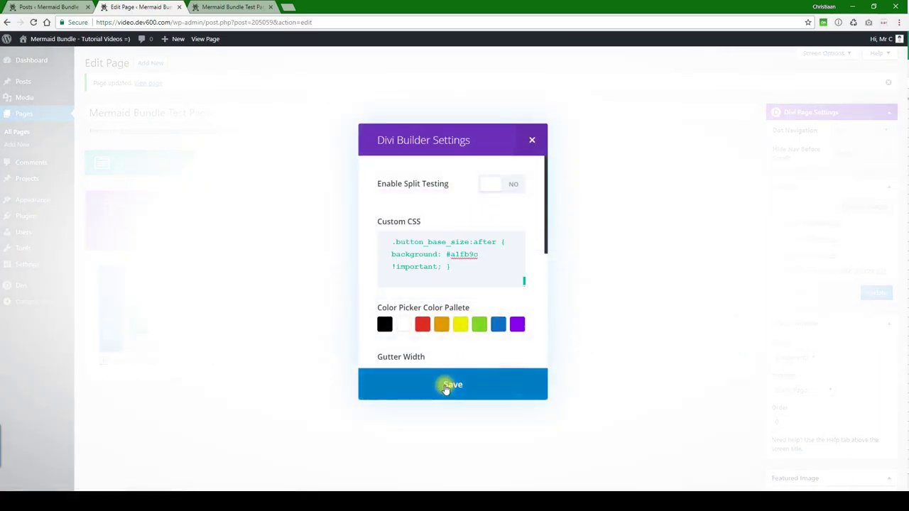
- Update the page and bring up the live test page
click(234, 6)
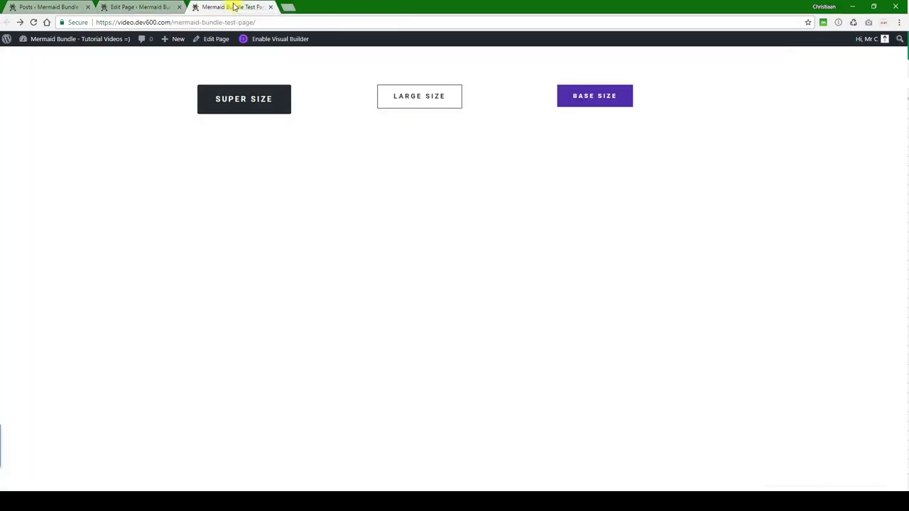
click(157, 6)
click(868, 293)
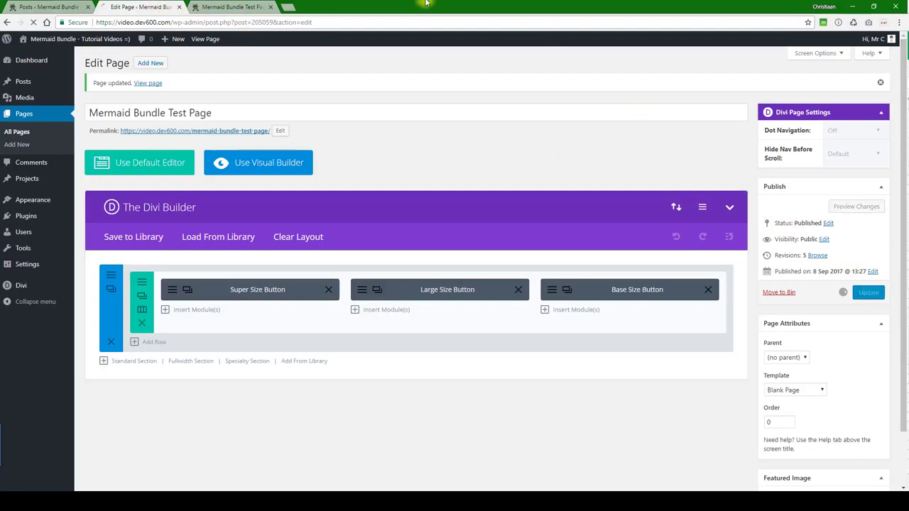
click(196, 4)
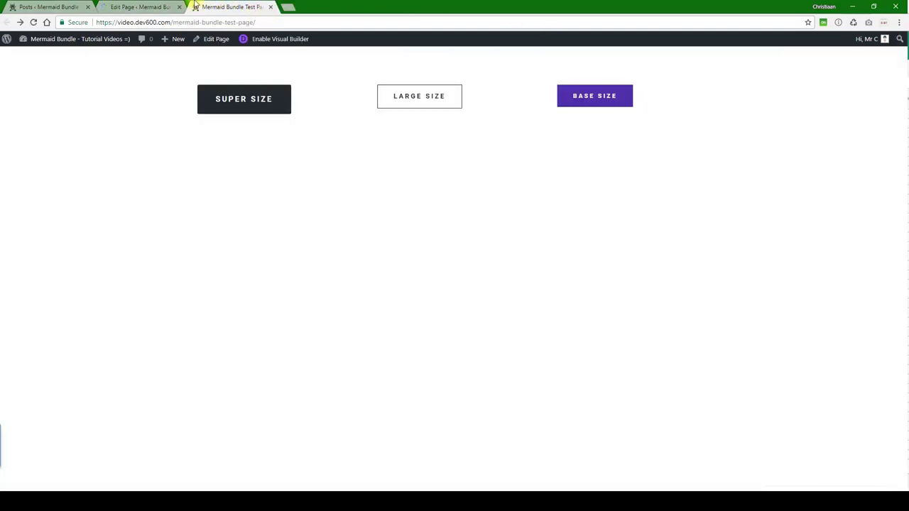
- Reload the test page to check the mint-green Super Size hover, then return to the editor
click(34, 23)
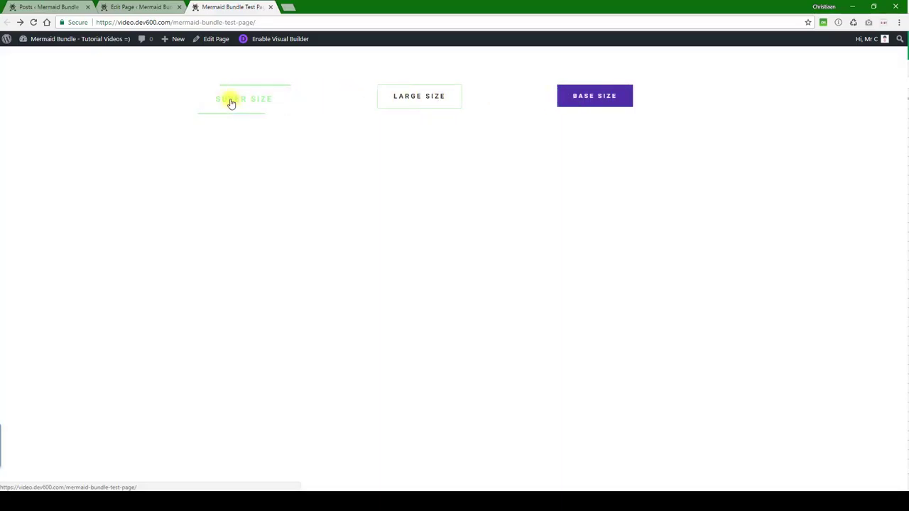
click(138, 7)
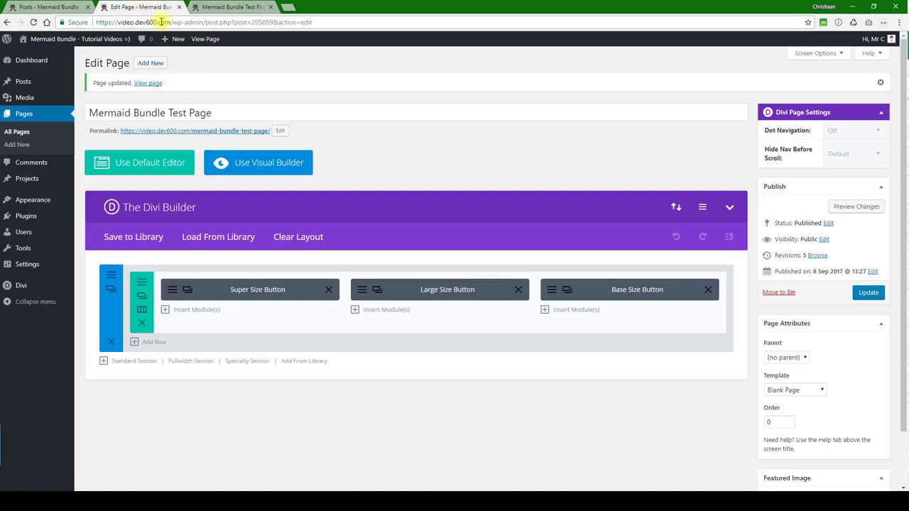
- Open the Super Size Button settings and copy Dark Green 0a9003 from the hex notes file
click(175, 293)
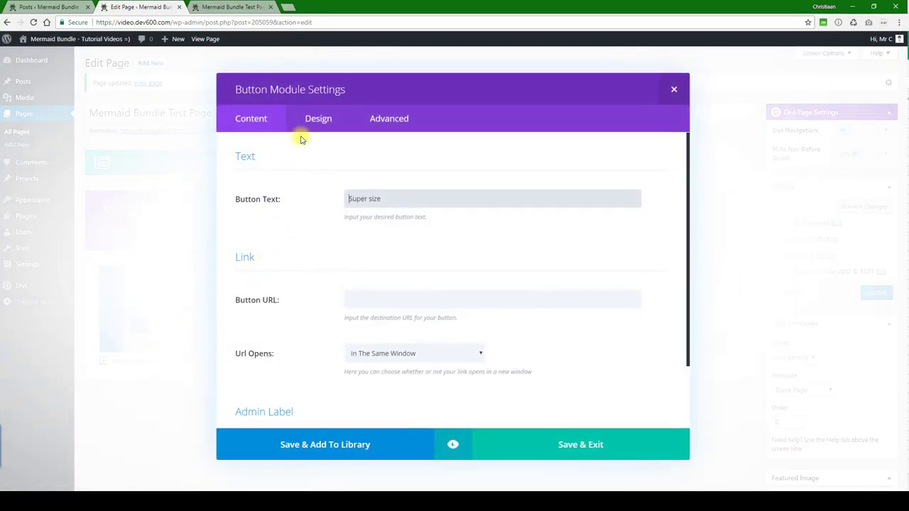
key(alt+Tab)
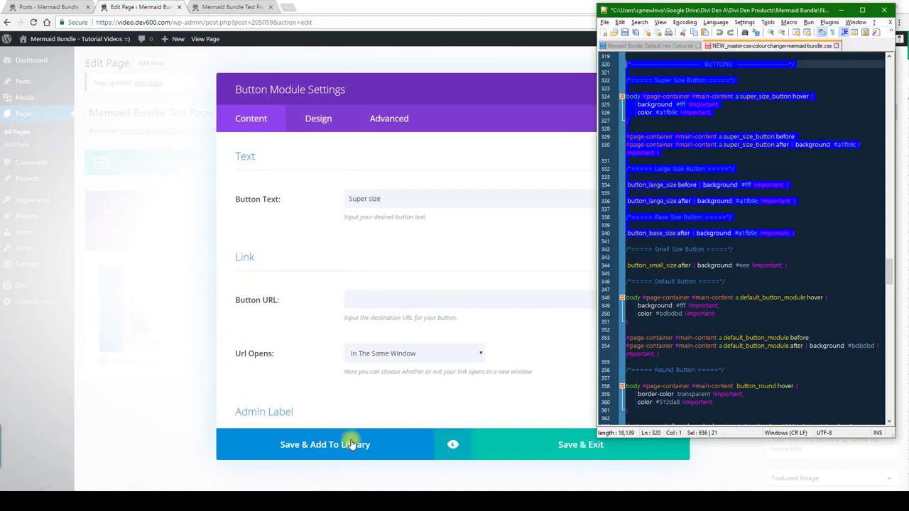
click(664, 46)
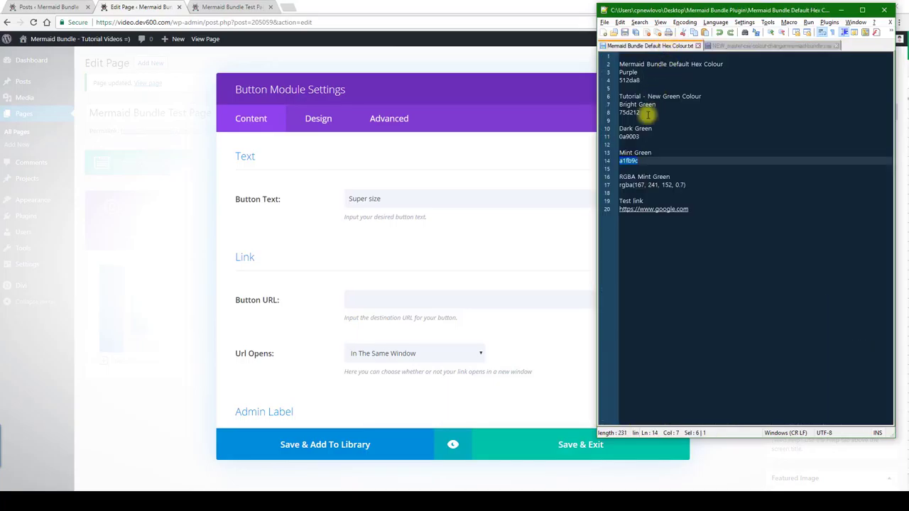
click(629, 136)
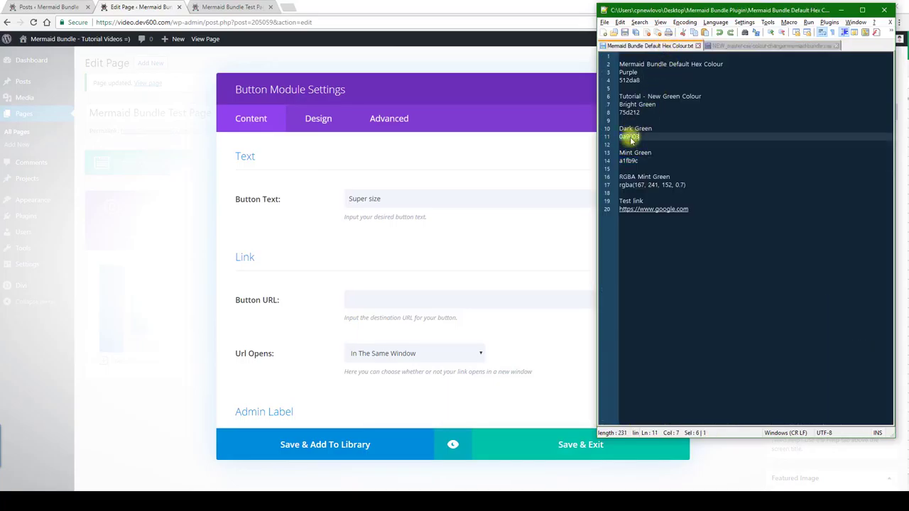
click(308, 212)
scroll(315, 215, down, 1)
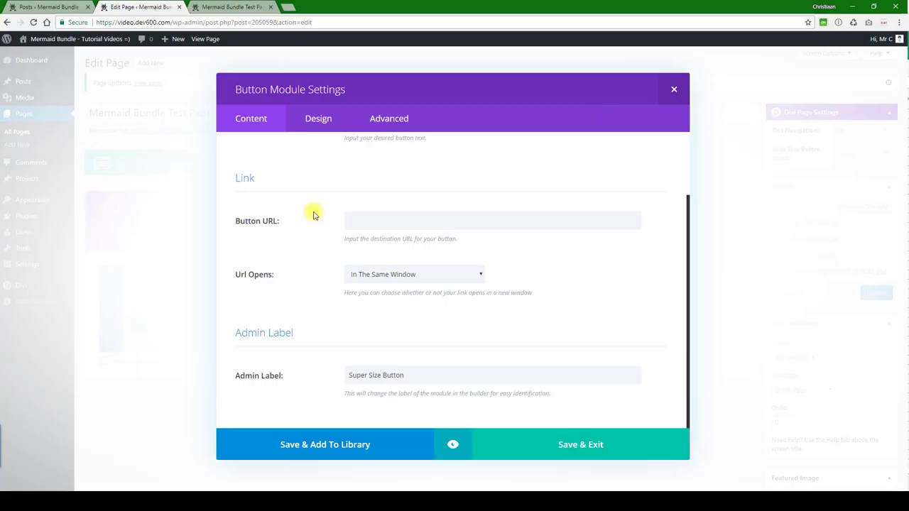
scroll(369, 238, up, 1)
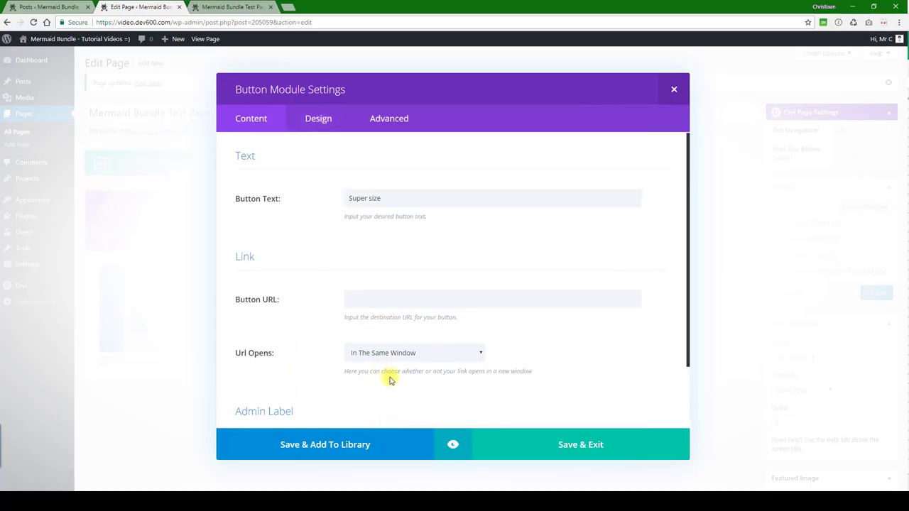
scroll(393, 230, down, 1)
scroll(366, 184, up, 1)
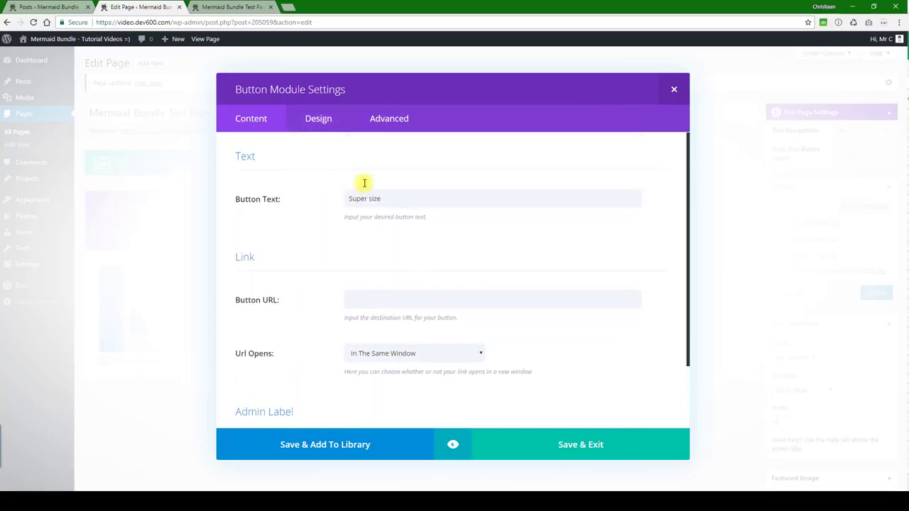
- Set the Super Size button background colour to 0a9003, preview it, and save the module
click(318, 118)
scroll(359, 200, down, 1)
scroll(358, 203, down, 3)
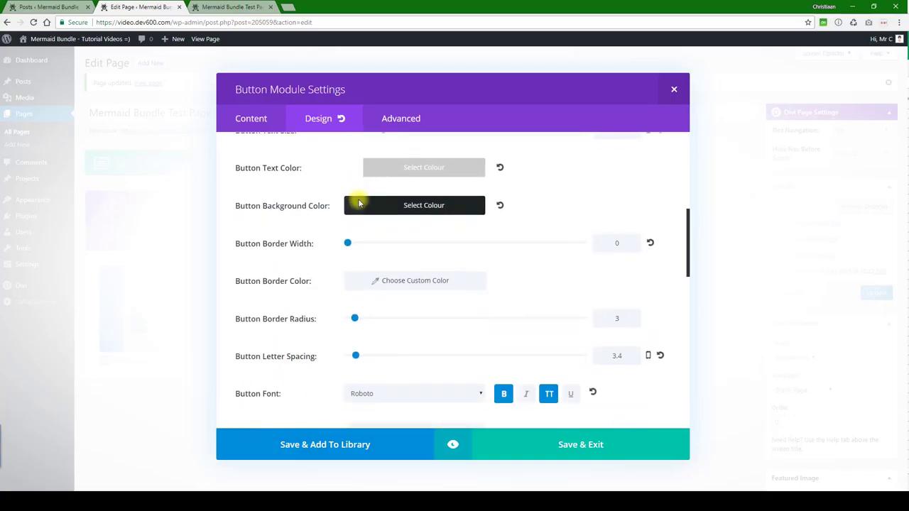
click(417, 213)
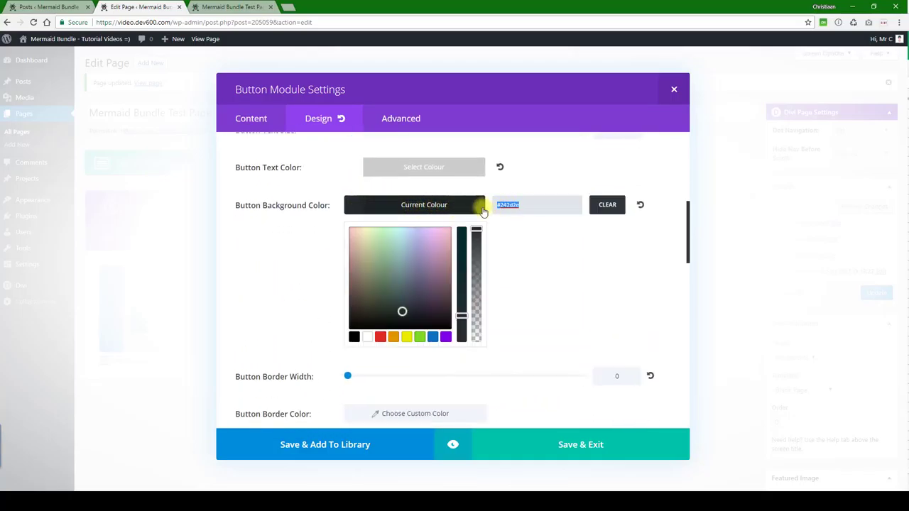
text(0a9003)
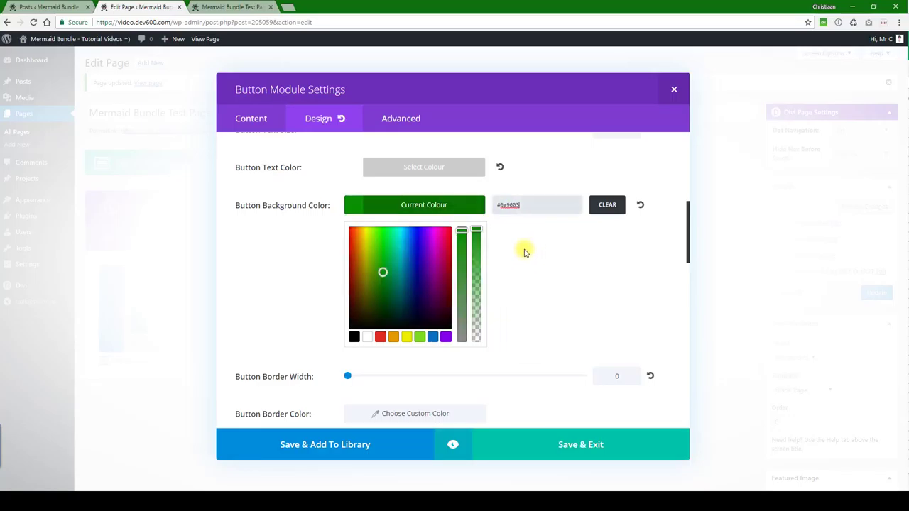
scroll(525, 249, down, 4)
scroll(507, 252, down, 2)
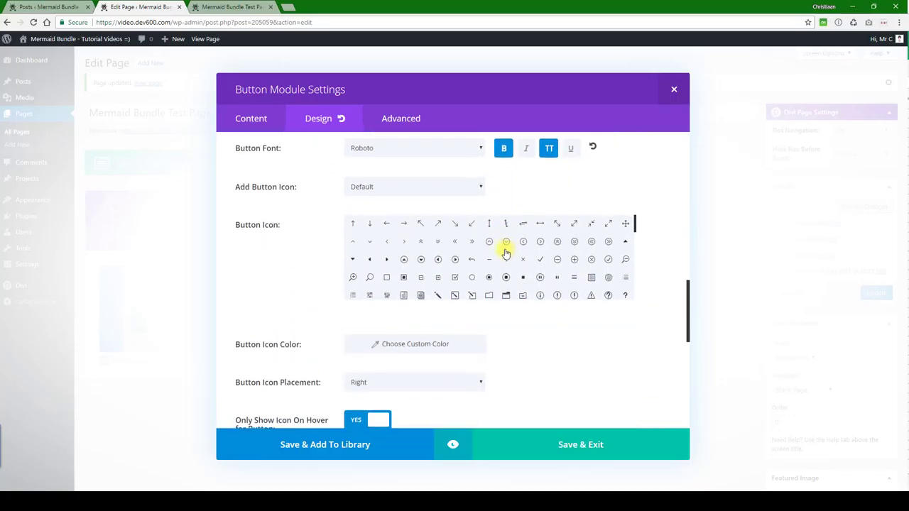
click(441, 438)
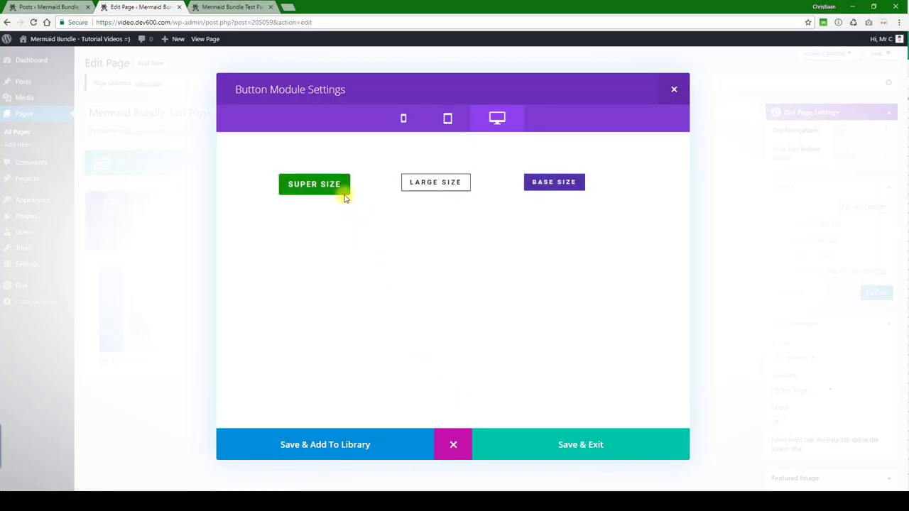
click(455, 442)
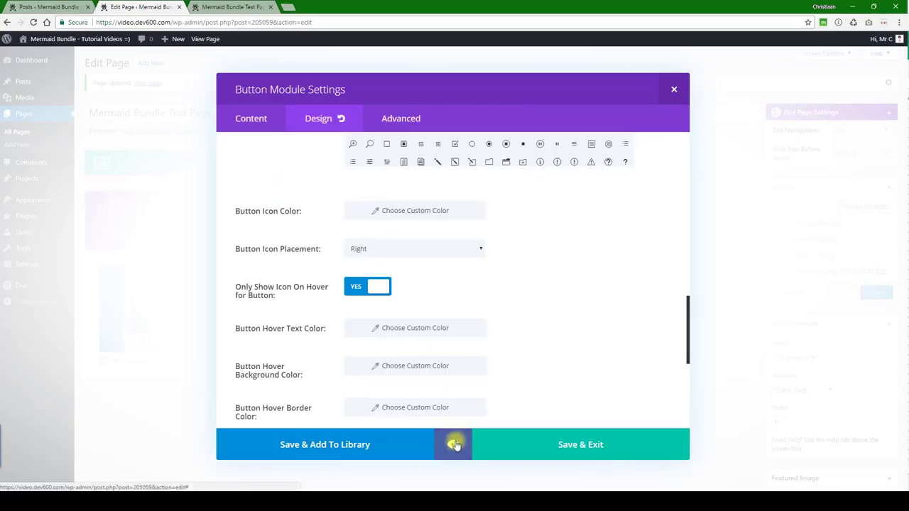
click(538, 443)
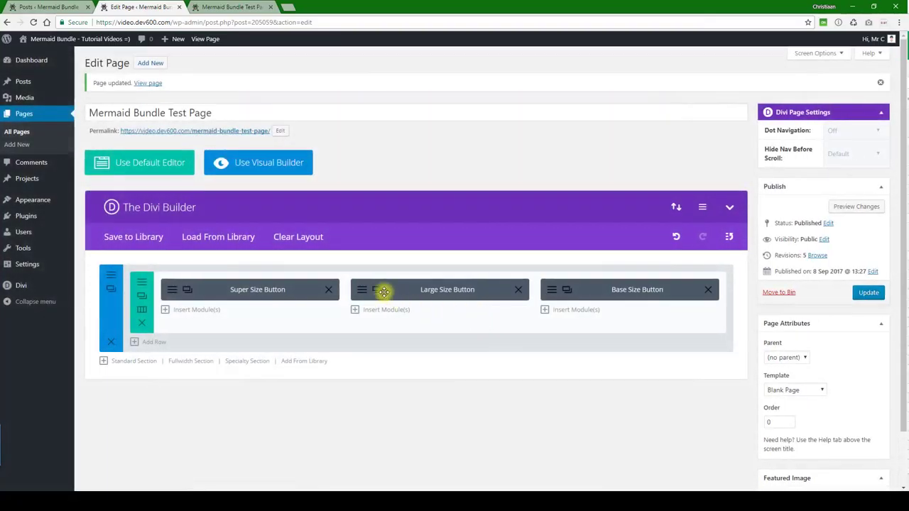
- Set the Large Size button's text colour to dark green 0a9003 and preview the green lettering
click(365, 293)
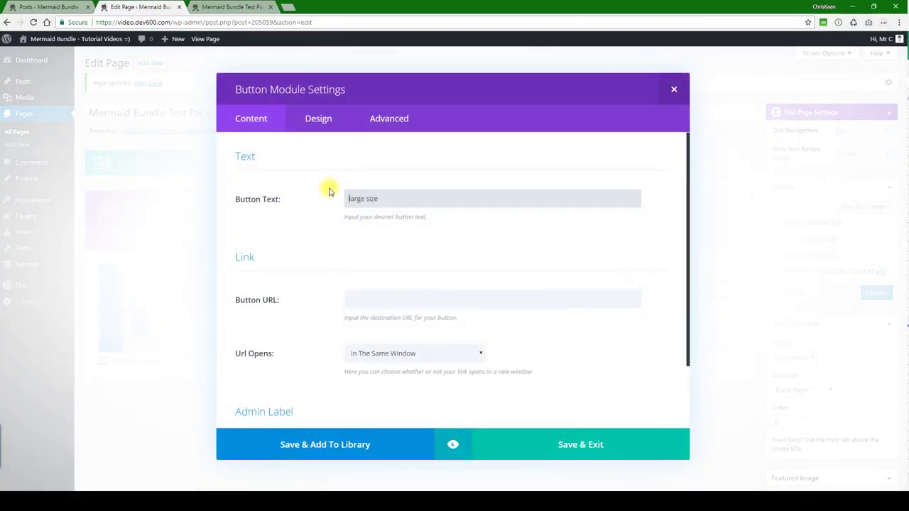
scroll(327, 192, down, 1)
scroll(327, 192, up, 1)
click(318, 118)
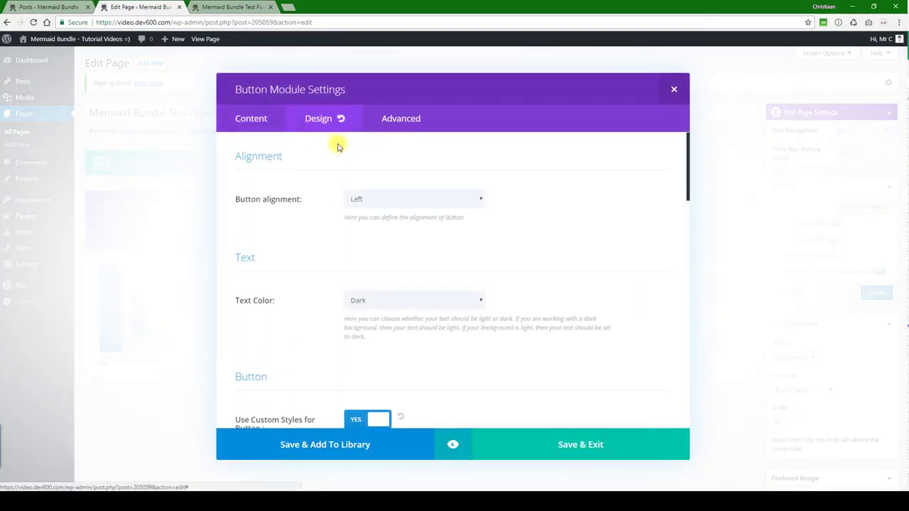
scroll(363, 217, down, 3)
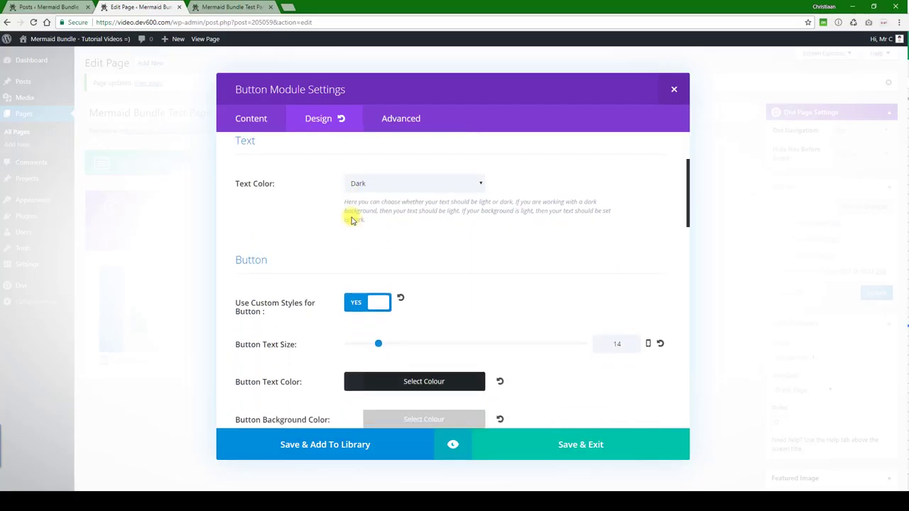
scroll(349, 220, down, 1)
scroll(346, 264, down, 2)
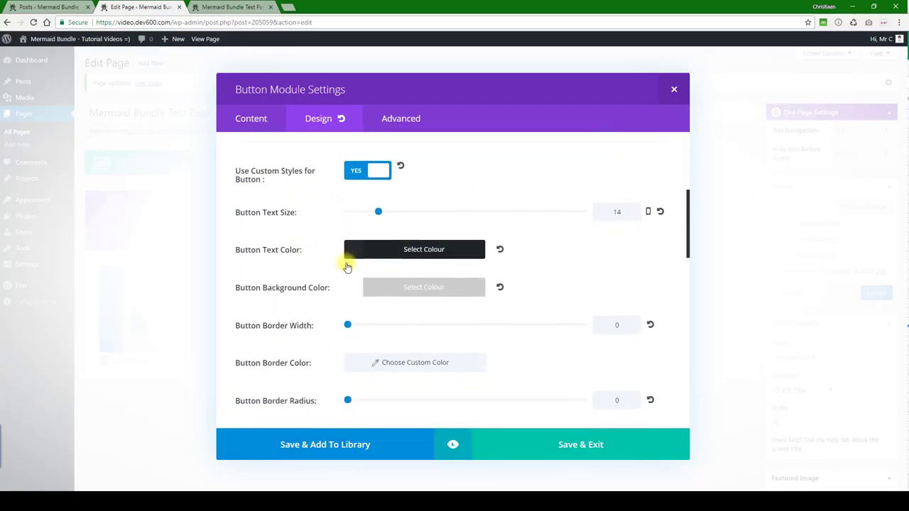
click(463, 171)
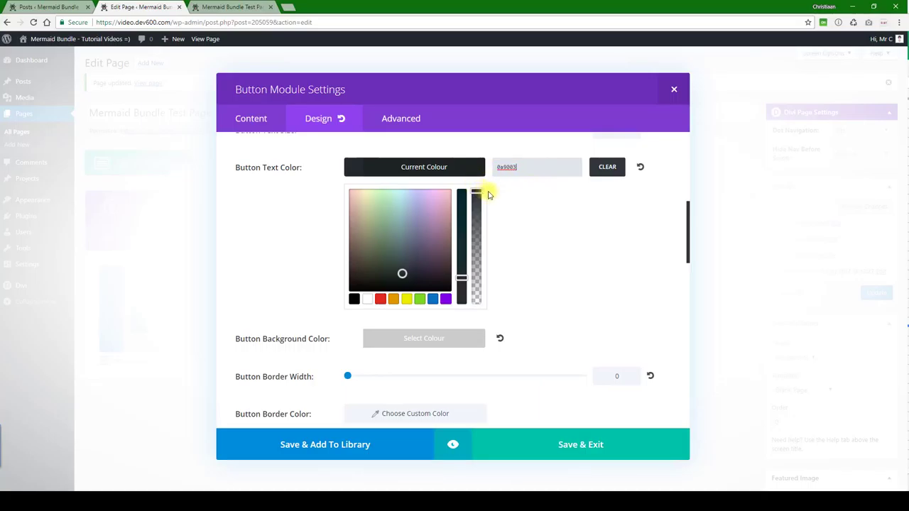
click(452, 453)
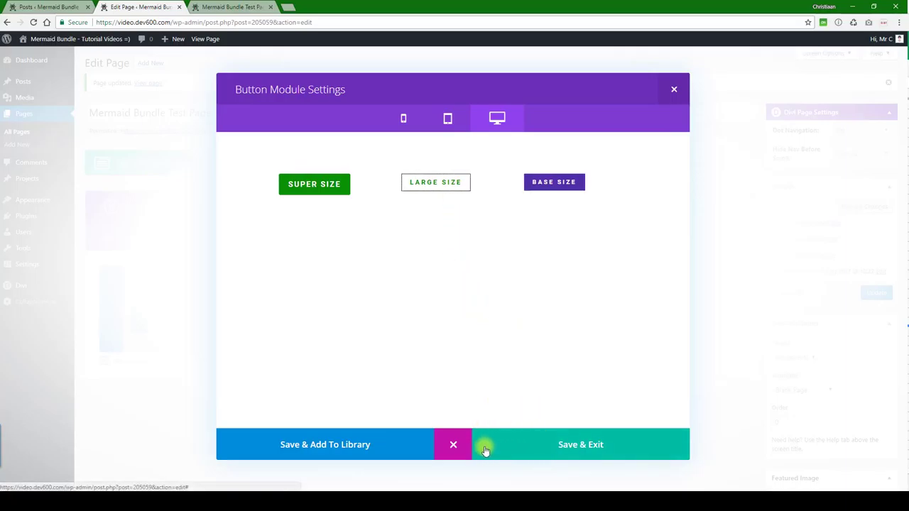
click(454, 446)
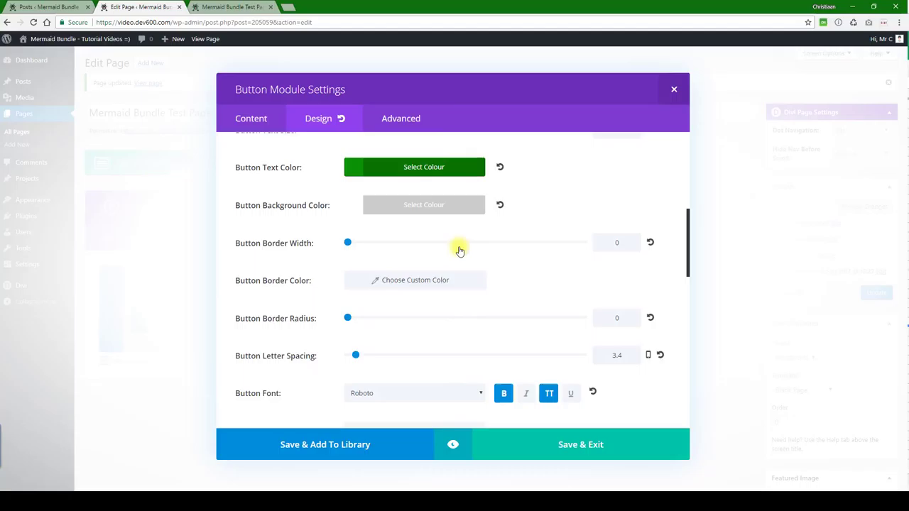
- Save the Large Size button, then set the Base Size button's background colour to 0a9003
click(548, 446)
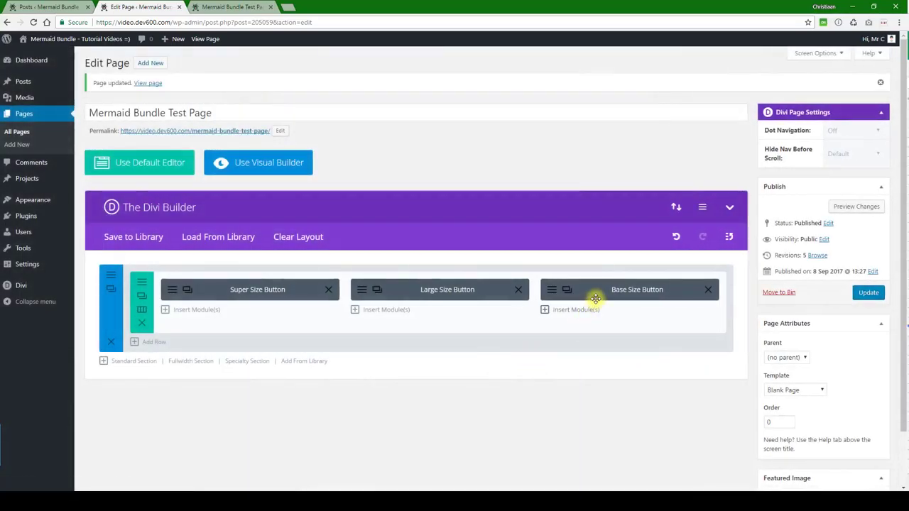
click(552, 295)
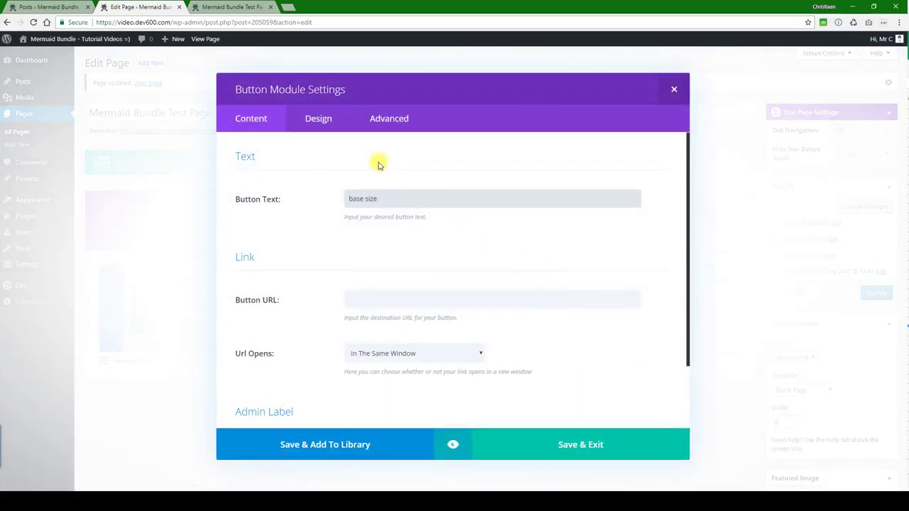
scroll(348, 199, down, 2)
scroll(343, 195, up, 1)
click(317, 118)
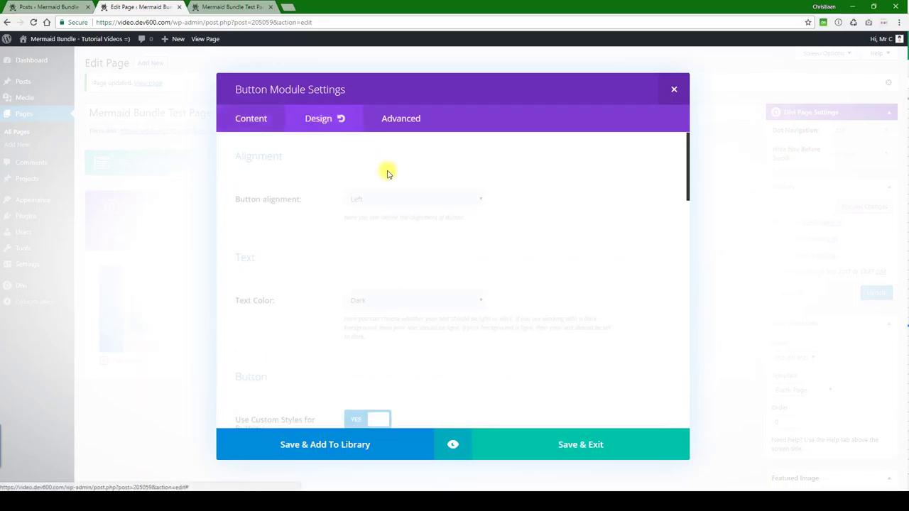
scroll(412, 224, down, 2)
scroll(412, 231, down, 3)
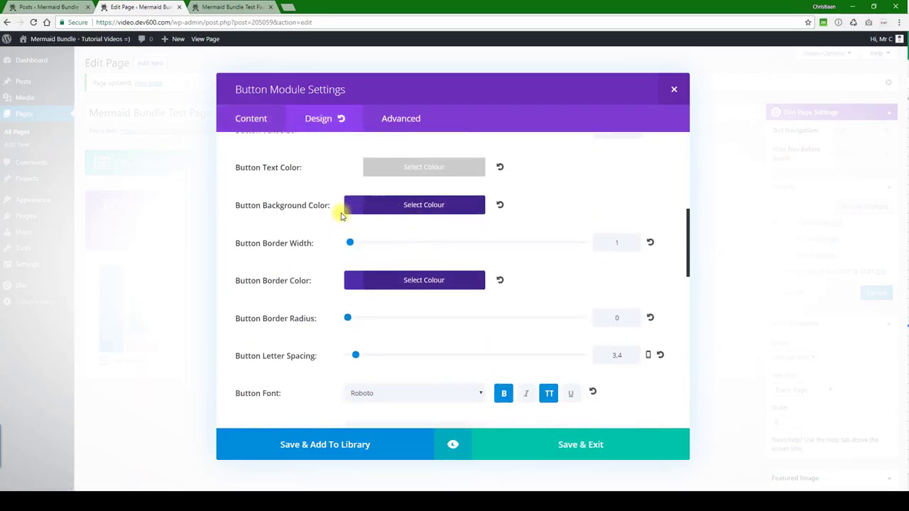
click(390, 206)
text(0a9003)
- Set the Base Size button's border colour to 0a9003 and save the module
scroll(497, 333, down, 2)
click(472, 274)
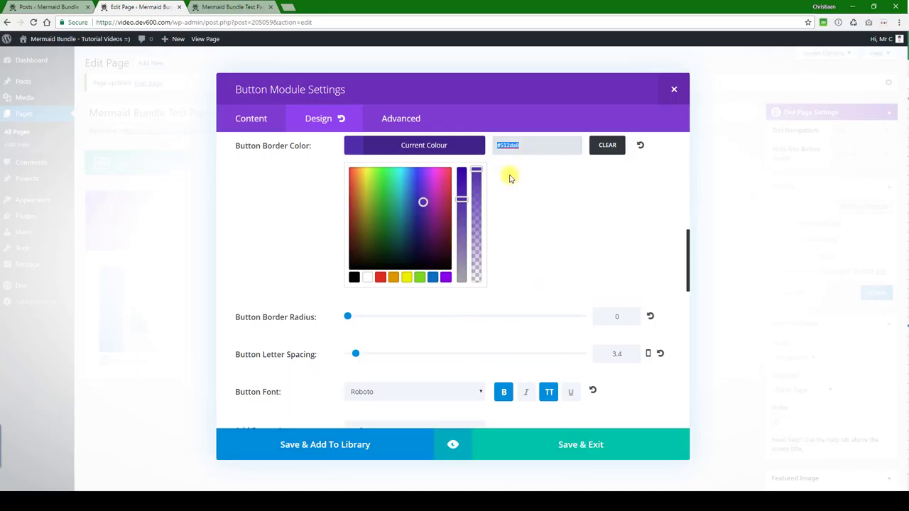
text(0a9003)
click(549, 432)
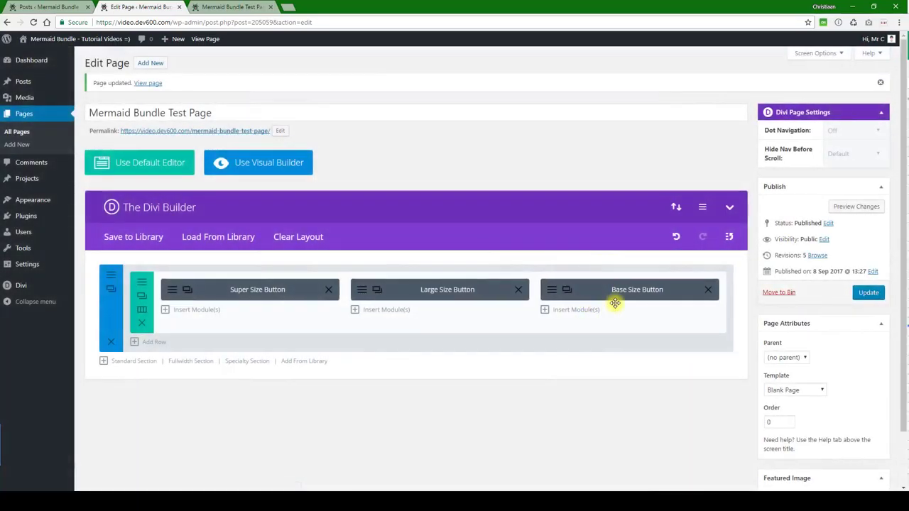
- Update the page, check the green Super, Large and Base buttons live, then return to the editor
click(857, 299)
click(242, 7)
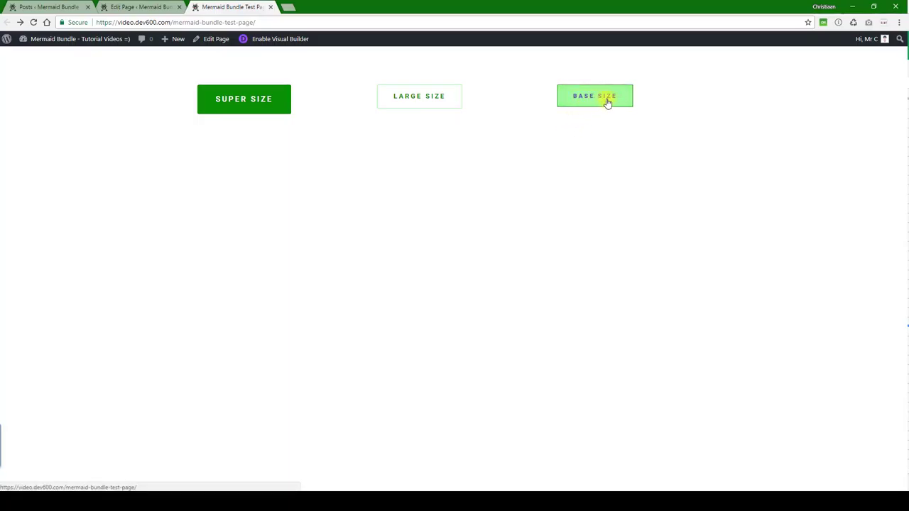
click(141, 7)
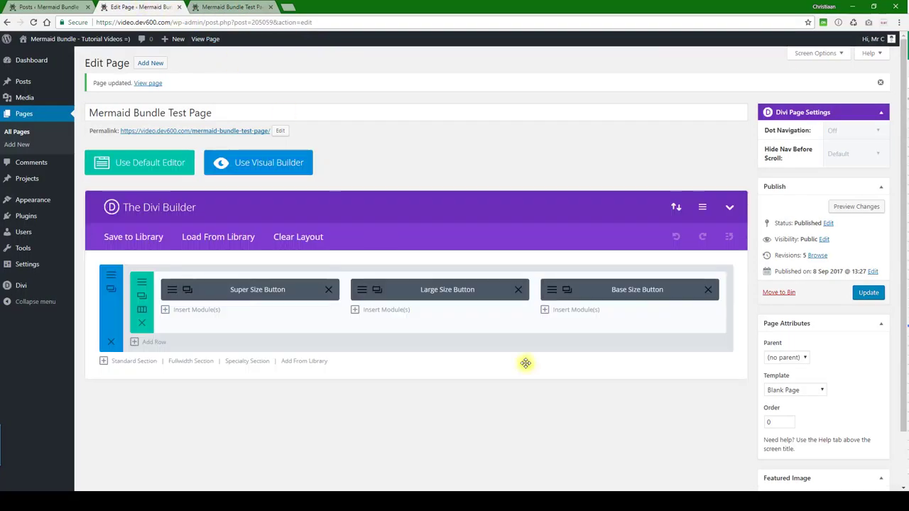
- Give the Base Size button a light green #9ff241 hover text colour and save the module
click(556, 291)
click(313, 123)
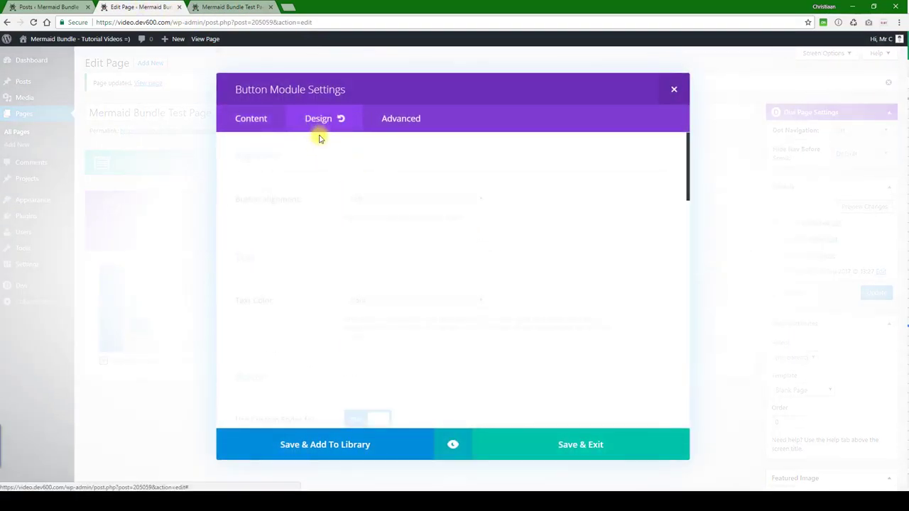
scroll(312, 199, down, 5)
scroll(314, 204, down, 6)
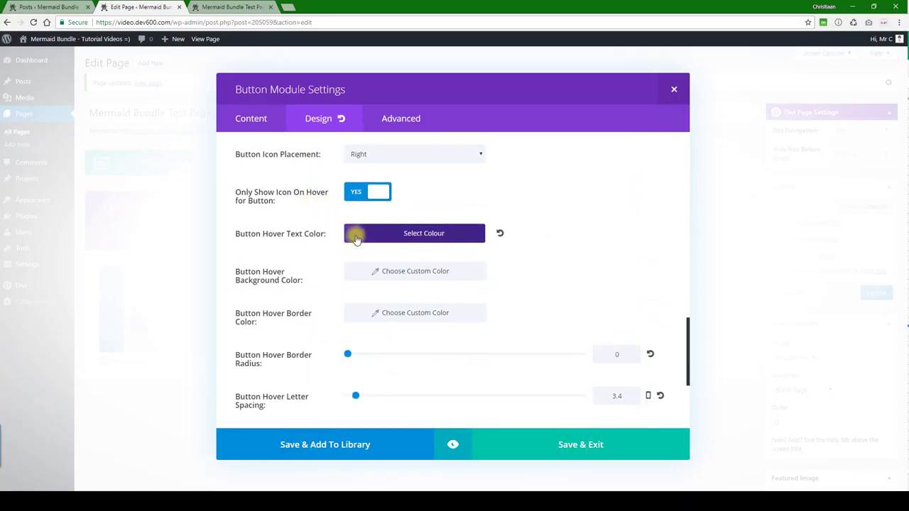
click(356, 239)
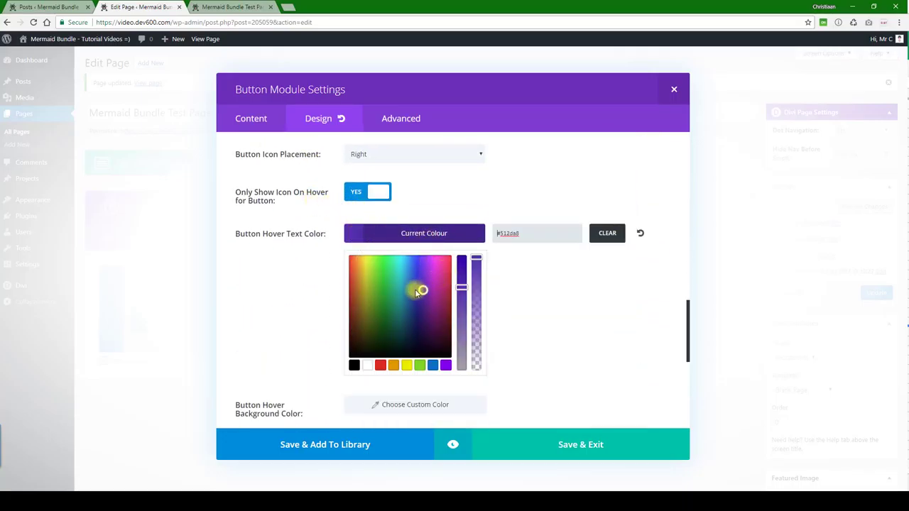
drag(381, 263, 374, 260)
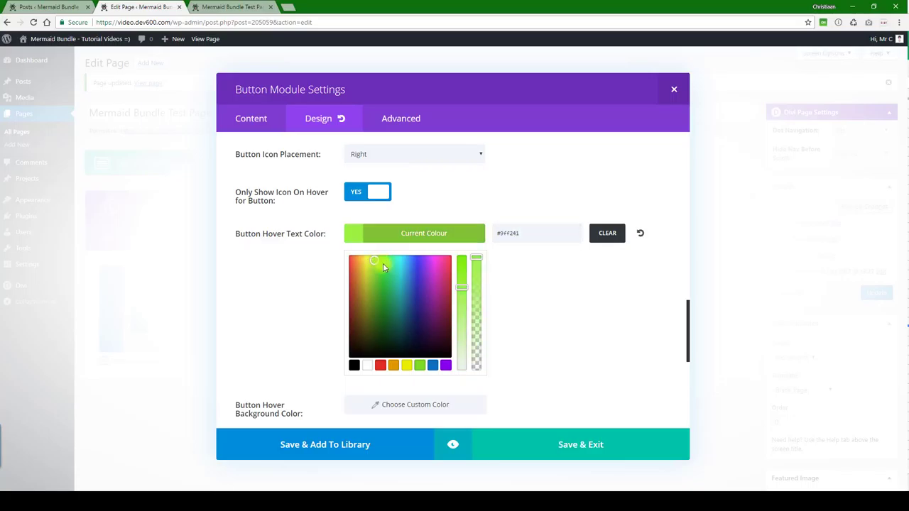
click(521, 440)
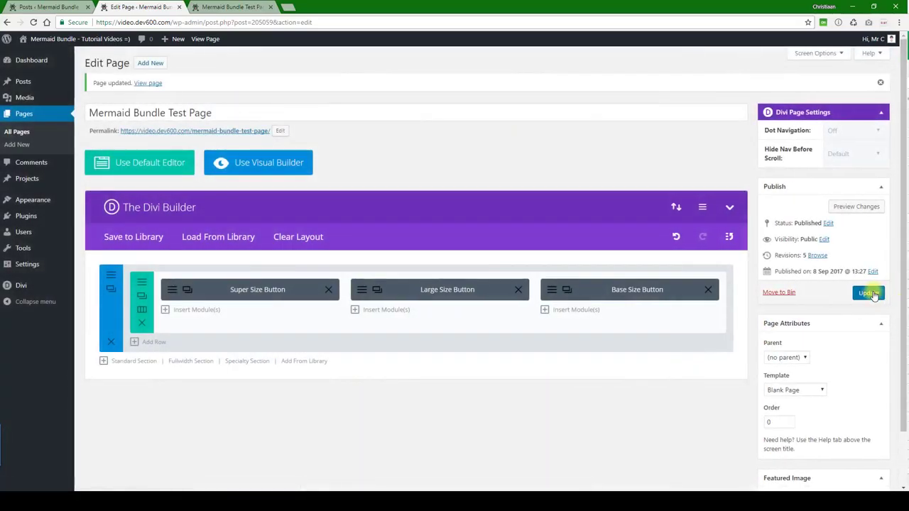
- Update the page and reload the live test page
click(869, 293)
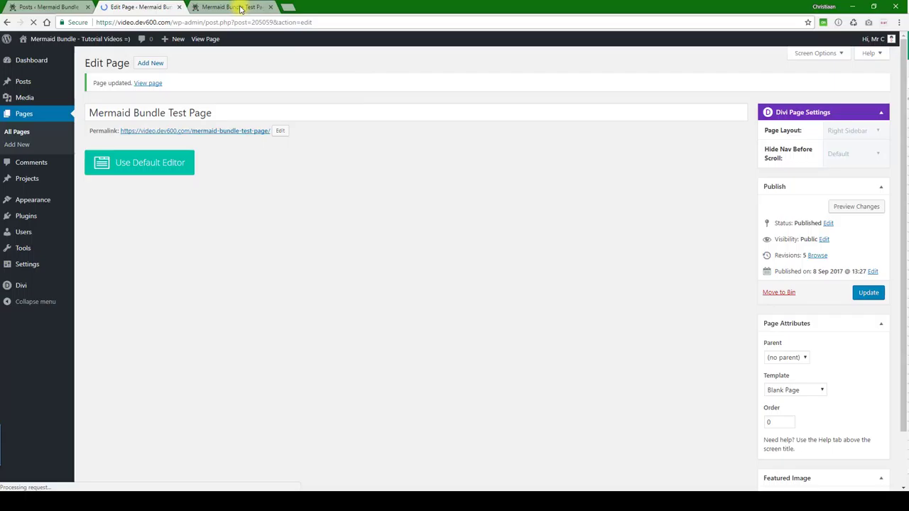
click(235, 6)
click(33, 23)
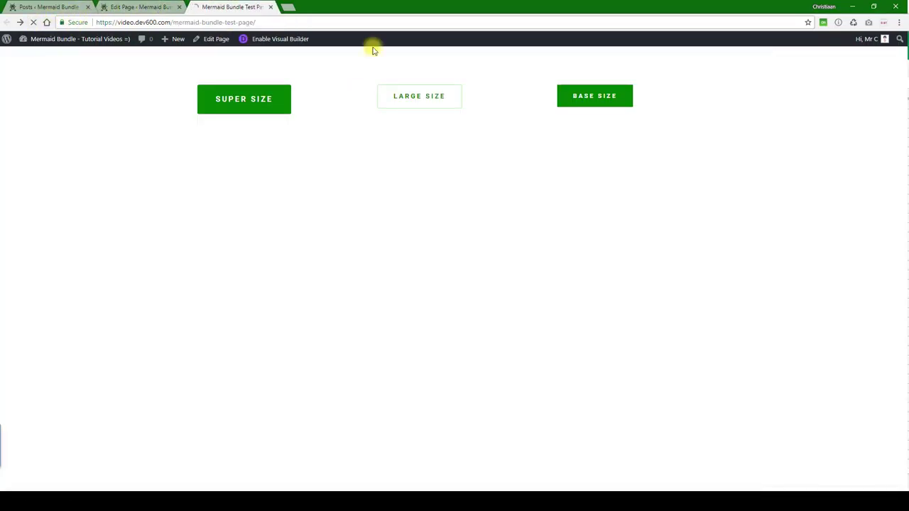